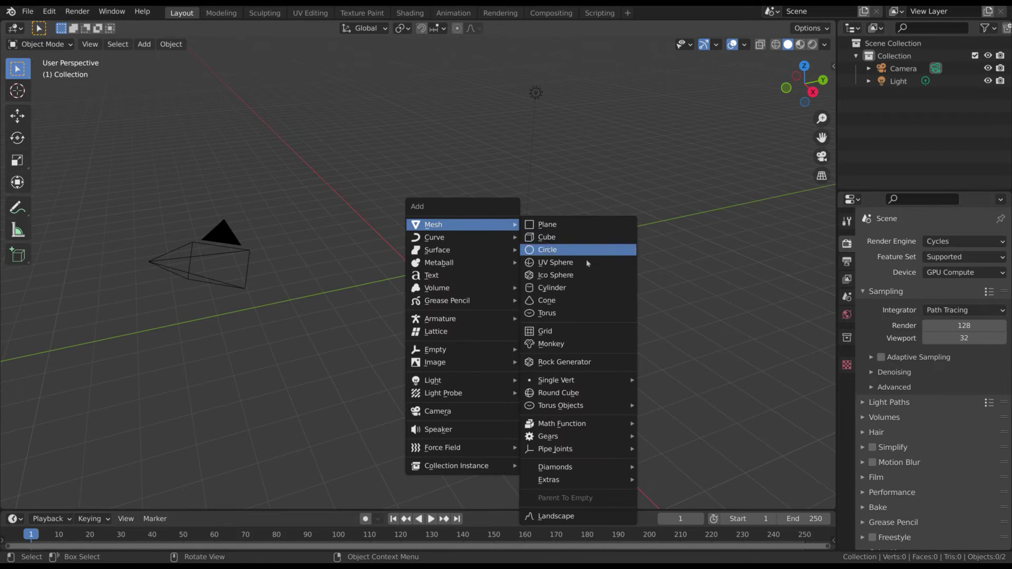
Add two icospheres at the origin, giving the second one 4 subdivisions
click(549, 263)
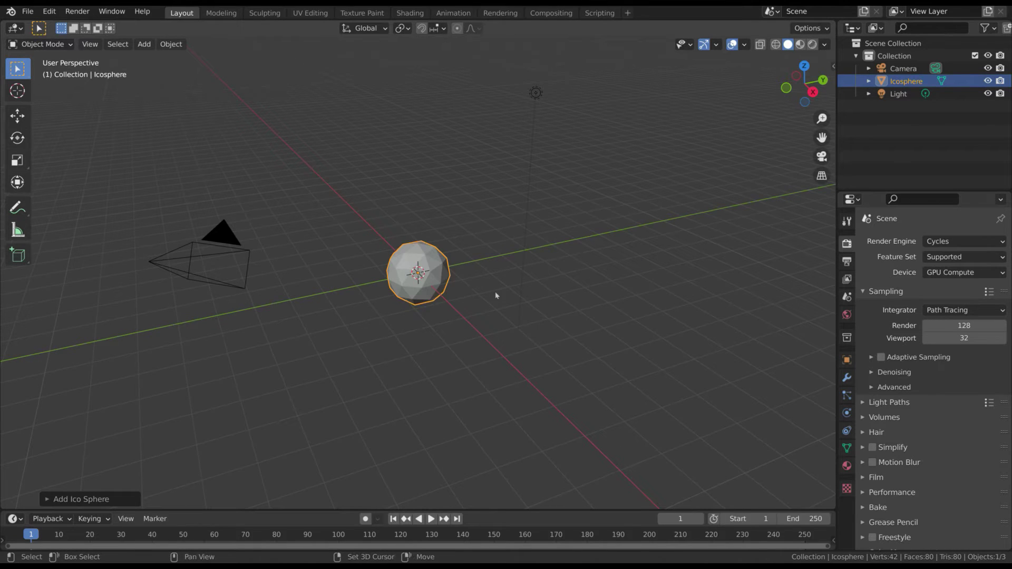
key(shift+a)
mouse_move(495, 293)
click(563, 52)
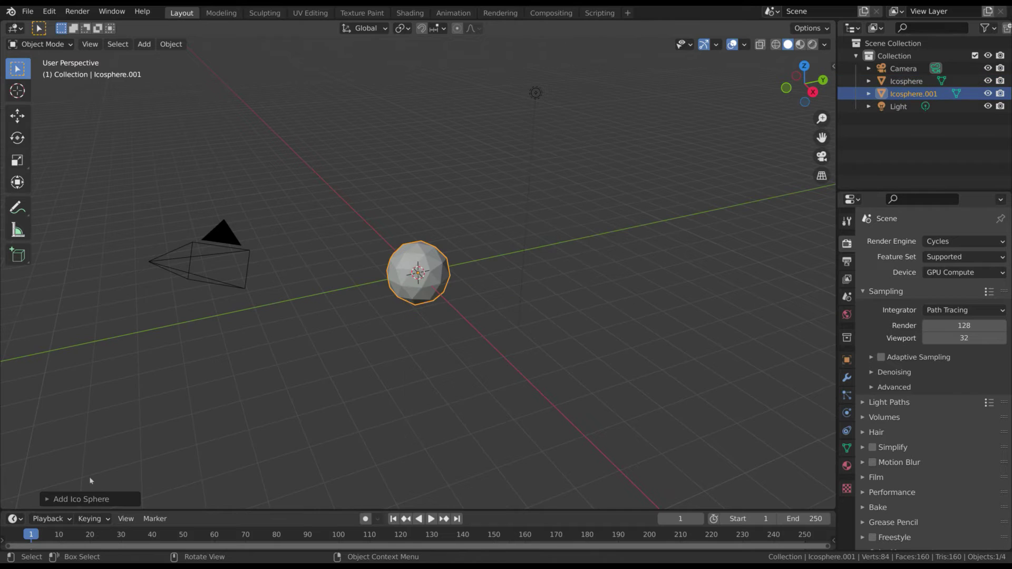
click(79, 499)
click(209, 376)
click(209, 376)
Rename the spheres Icosphere-lowres and Icosphere-hires, dropping the .001 suffix
click(640, 312)
double_click(917, 81)
text(-lowres)
key(Return)
double_click(947, 84)
key(End)
key(BackSpace)
key(BackSpace)
key(BackSpace)
key(BackSpace)
text(-hires)
key(Return)
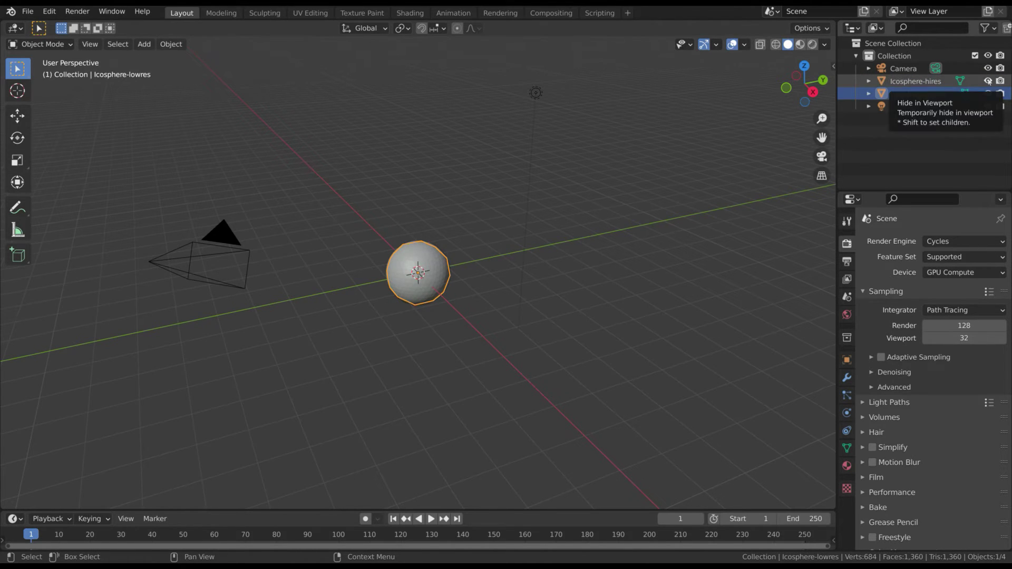
Deselect all, then hide and reshow Icosphere-hires to compare mesh detail
key(alt+a)
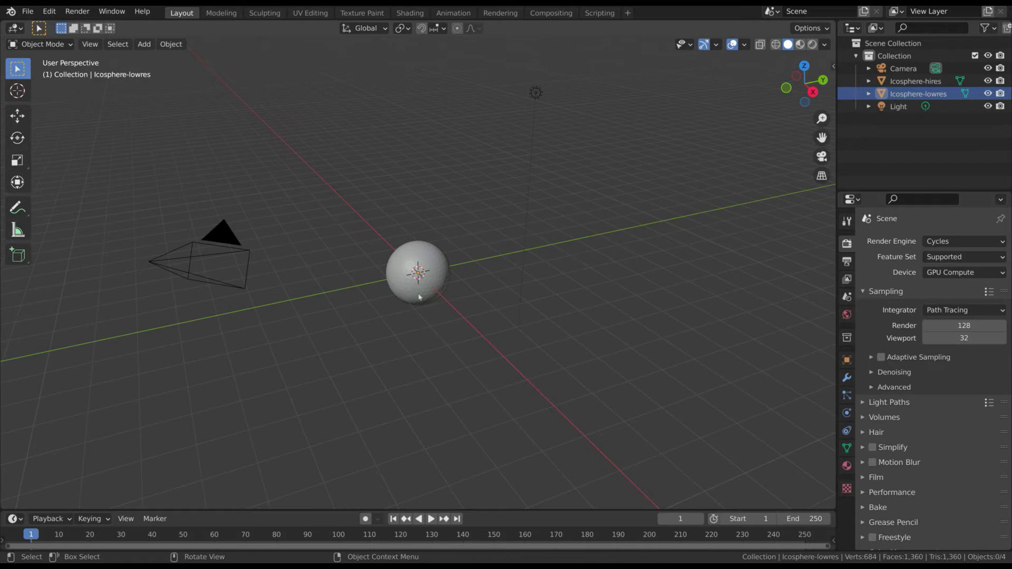
scroll(421, 291, up, 4)
scroll(421, 291, up, 2)
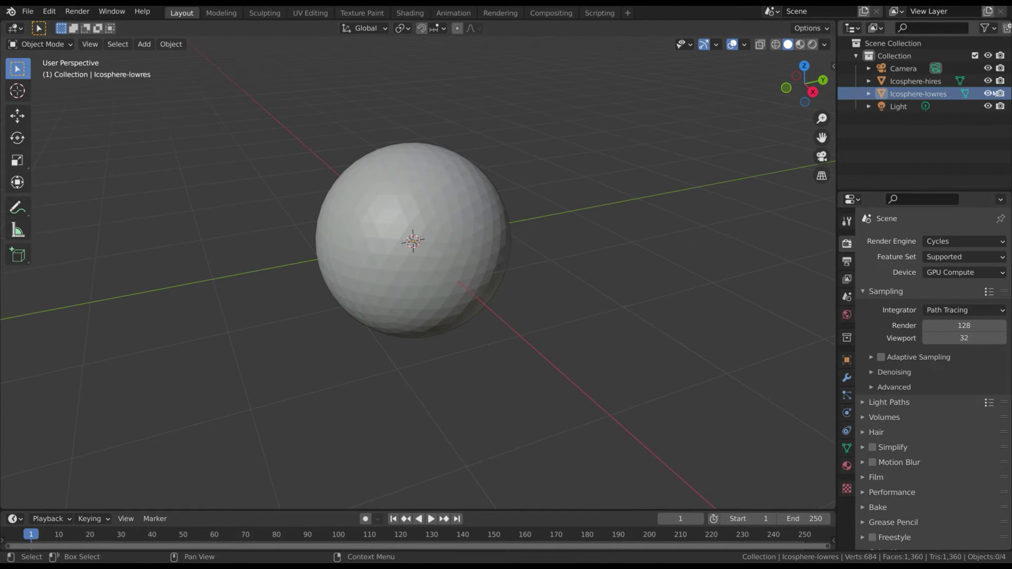
click(988, 81)
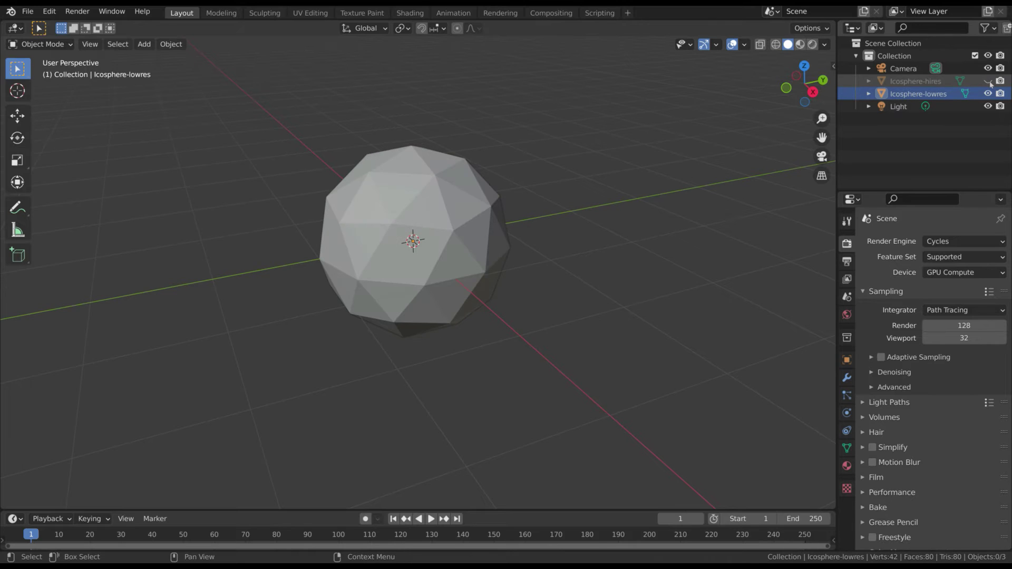
click(989, 82)
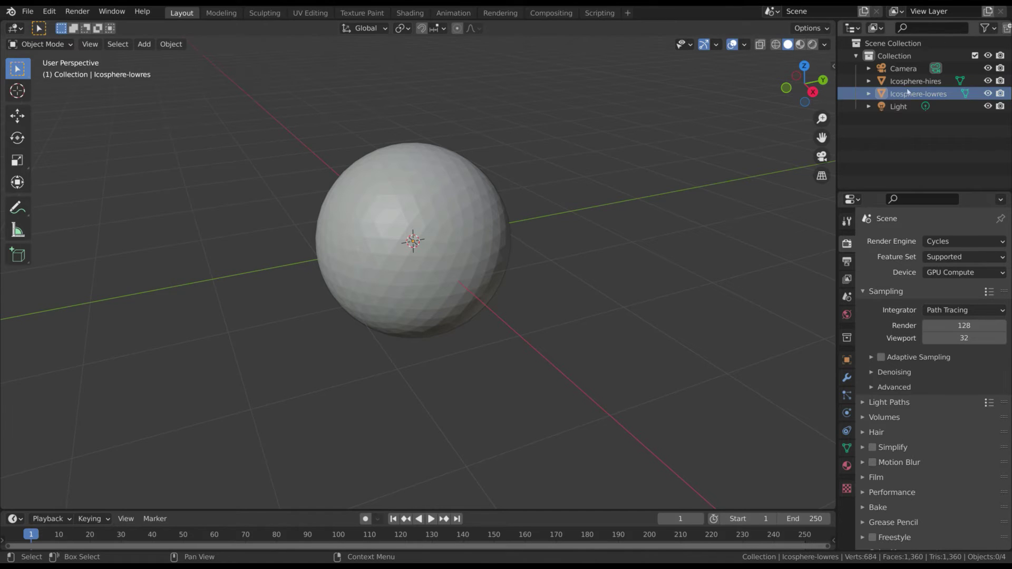
In the UV Editing workspace, start a new image named normal-map
click(310, 13)
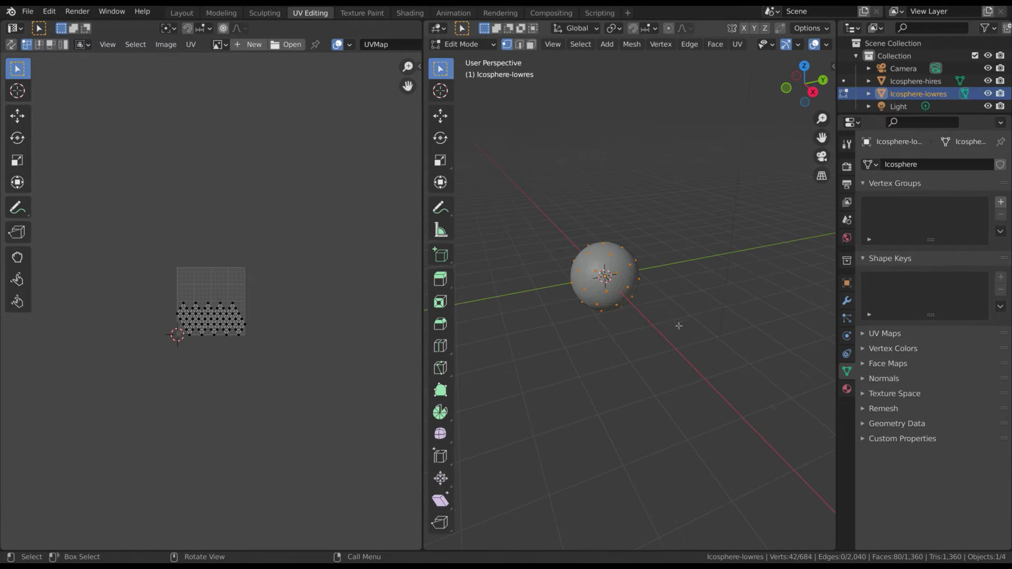
scroll(197, 297, up, 4)
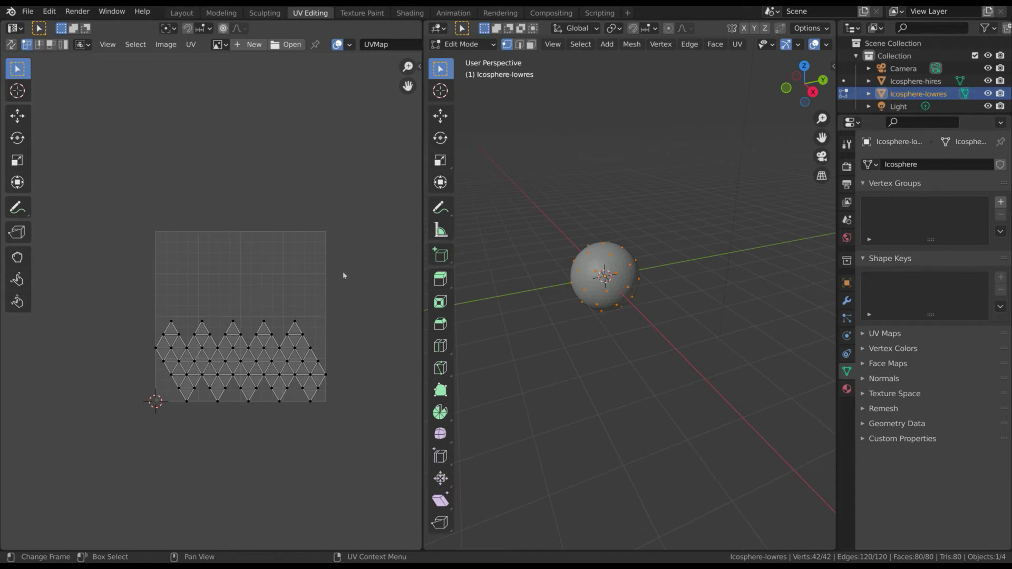
click(251, 45)
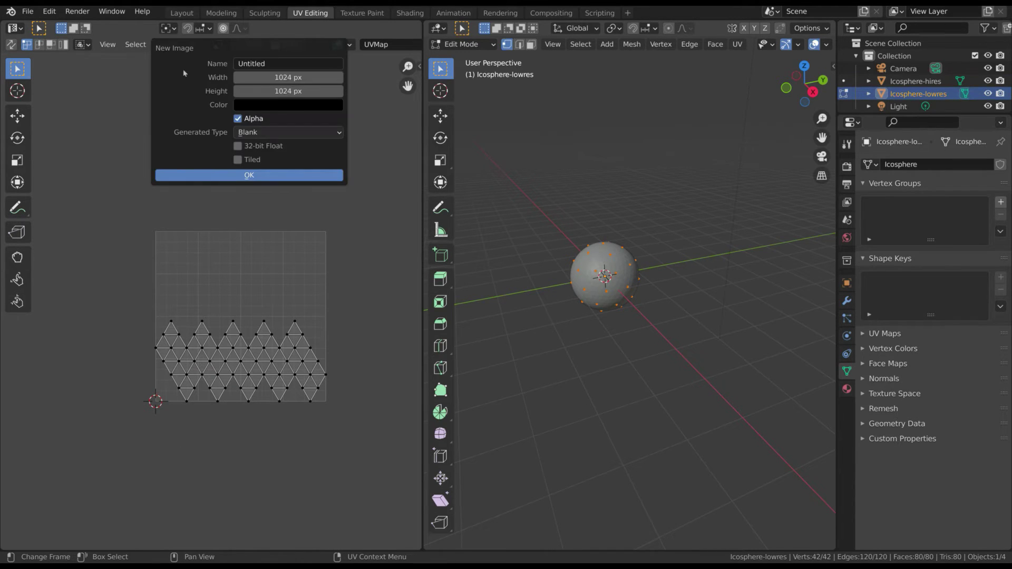
text(norma)
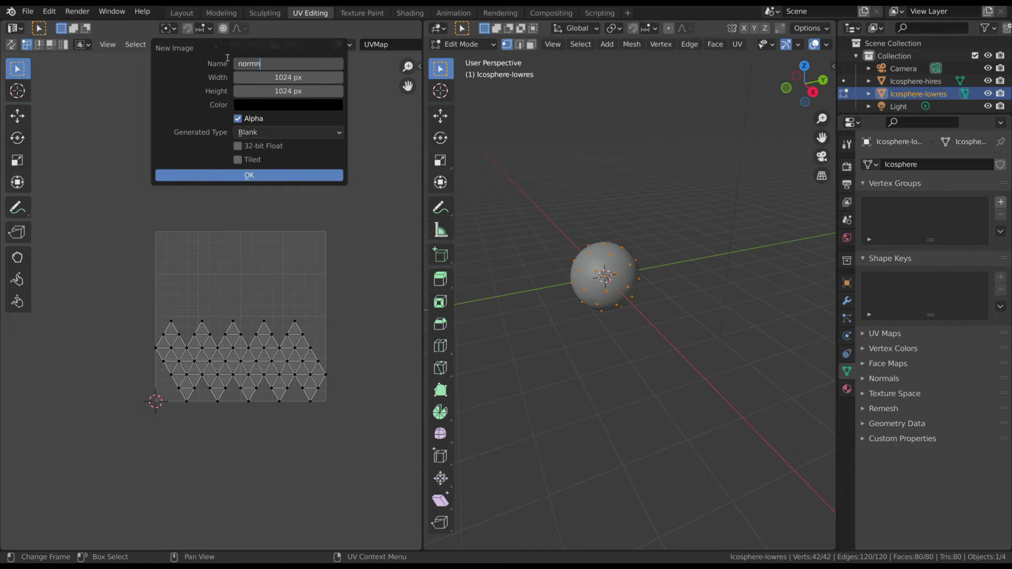
text(l-map)
Make the image 2048 × 2048, without alpha, 32-bit float, and create it
click(276, 78)
key(ctrl+a)
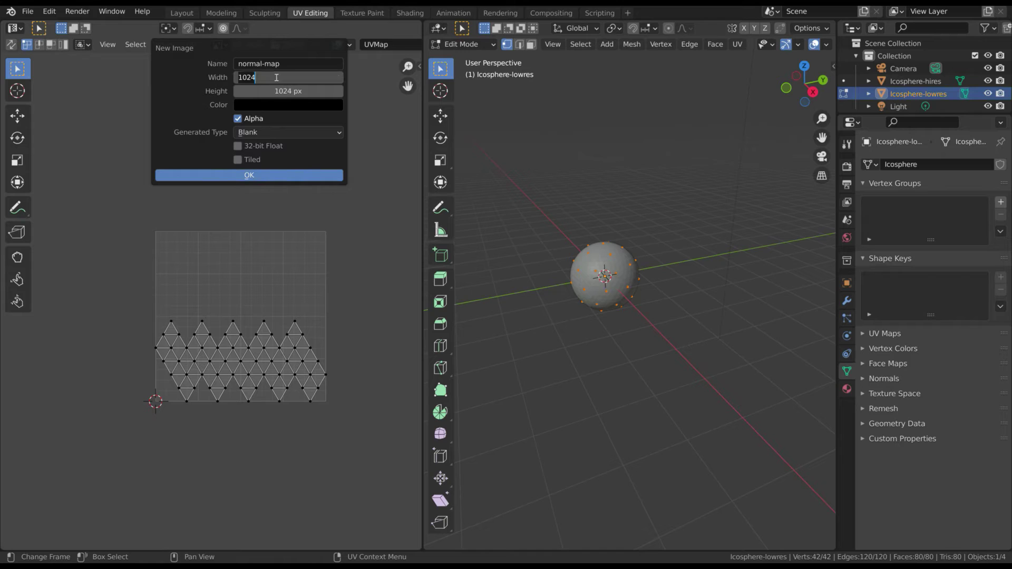
text(2048)
key(Tab)
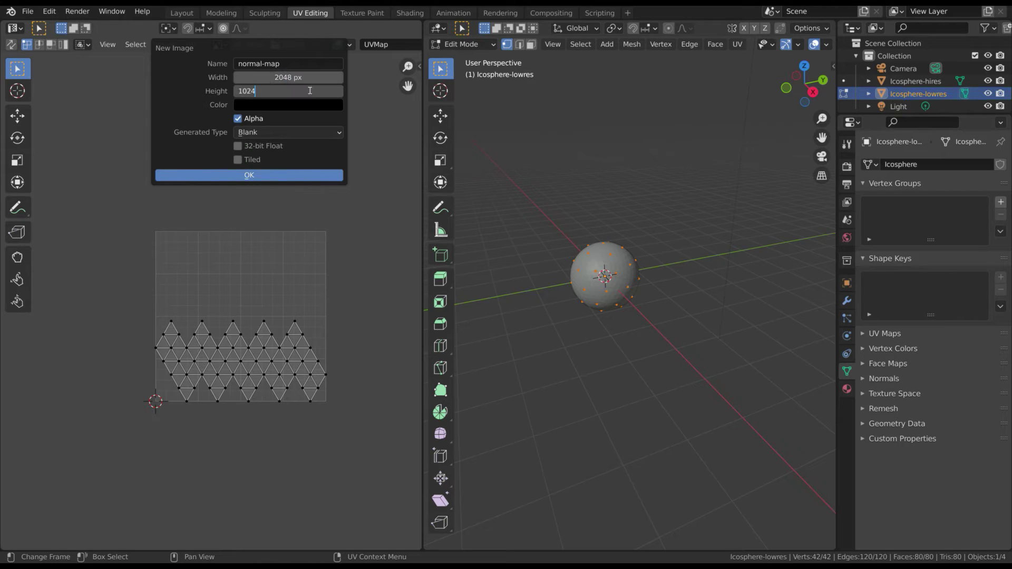
key(ctrl+a)
text(2048)
click(238, 118)
click(238, 147)
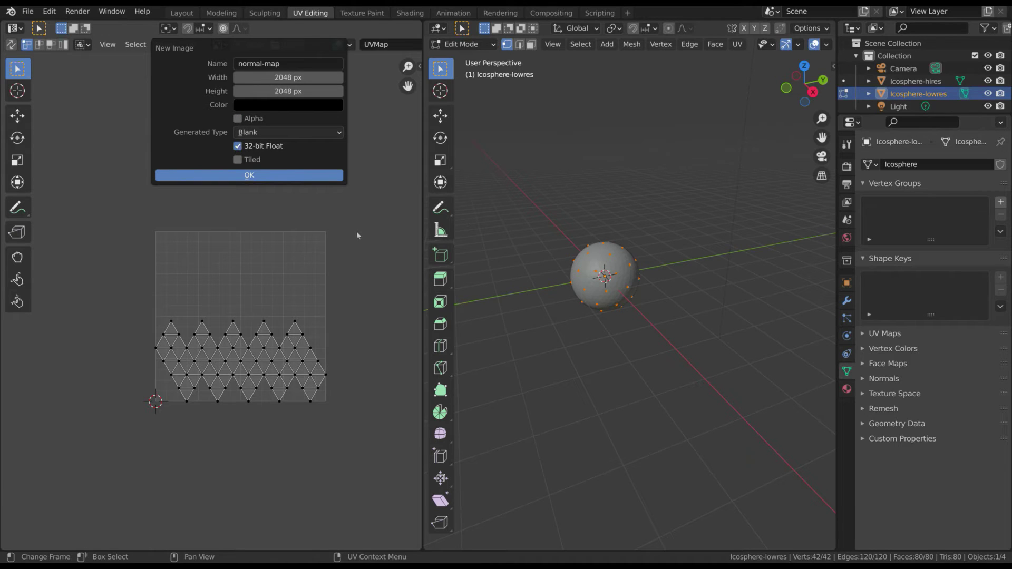
click(273, 175)
scroll(220, 227, down, 6)
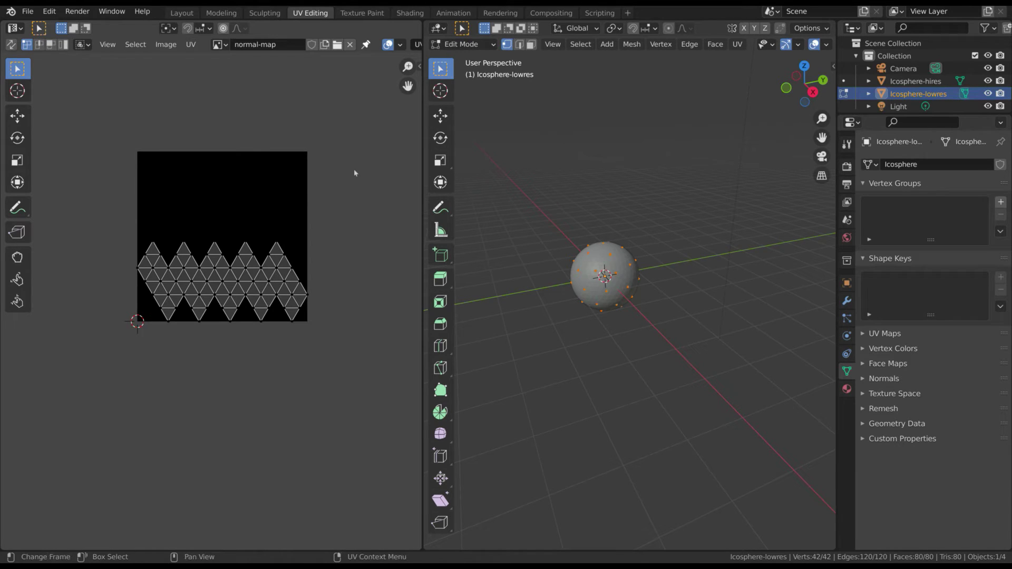
In Layout, duplicate the low-poly sphere in place, name it cage, and scale it to about 1.09
click(182, 13)
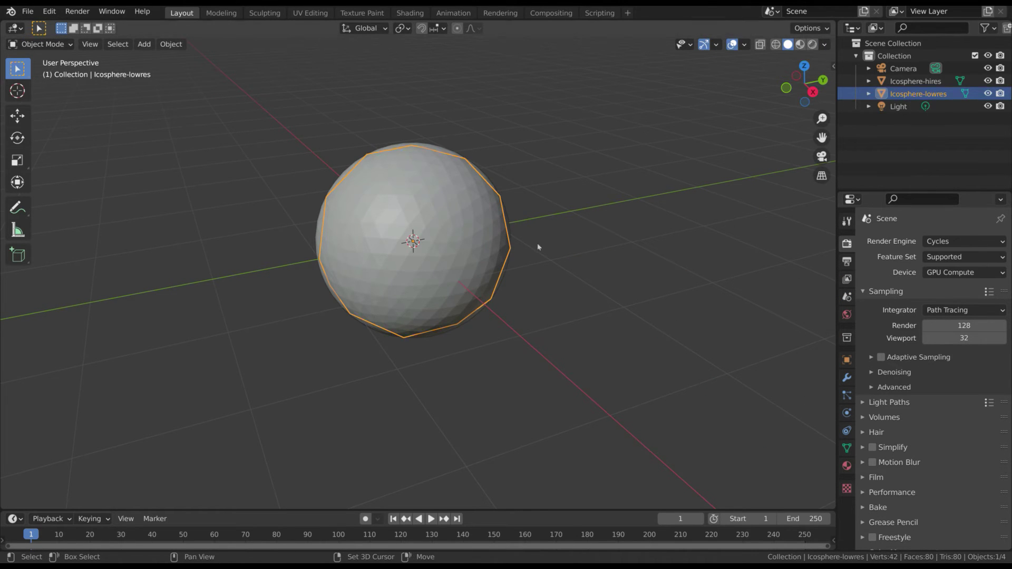
key(shift+d)
right_click(967, 168)
double_click(924, 106)
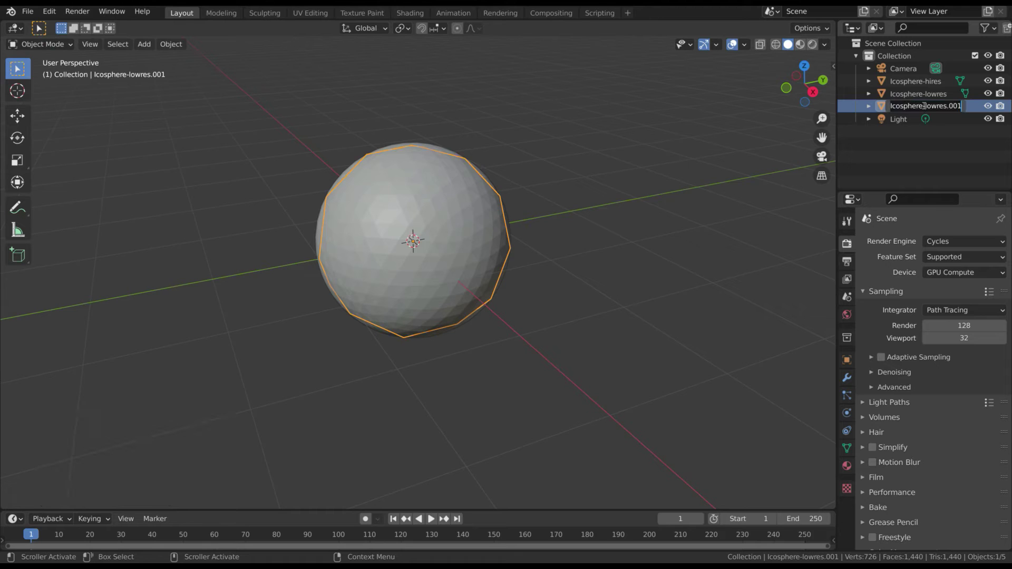
text(cage)
key(Return)
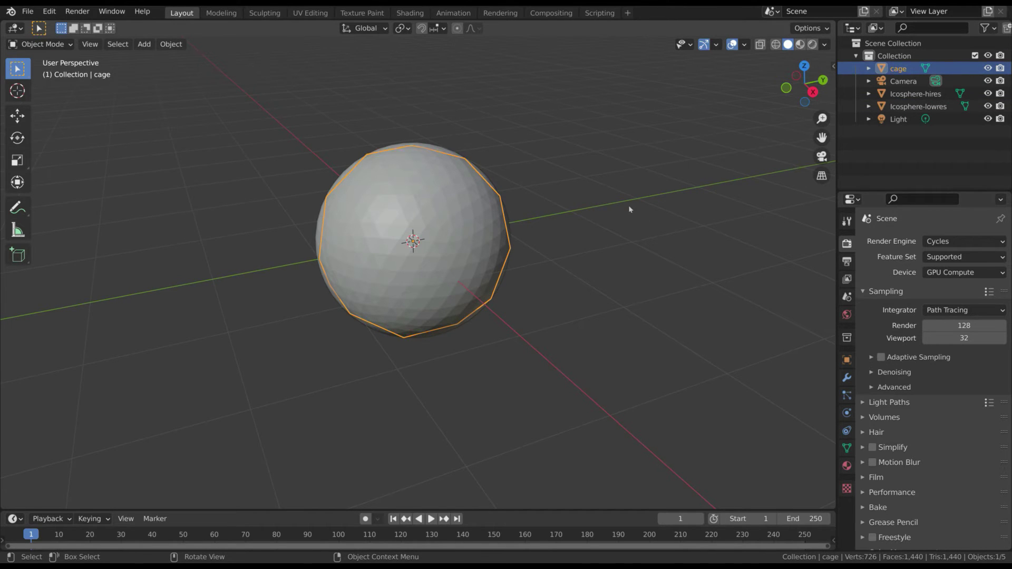
key(s)
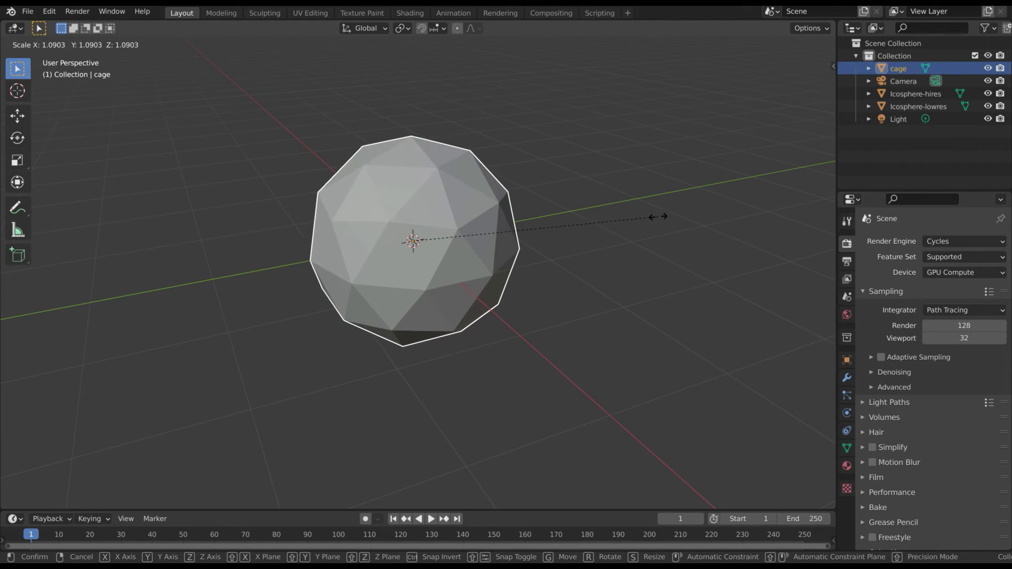
click(659, 217)
In the Shading workspace, give Icosphere-lowres a new material
click(580, 105)
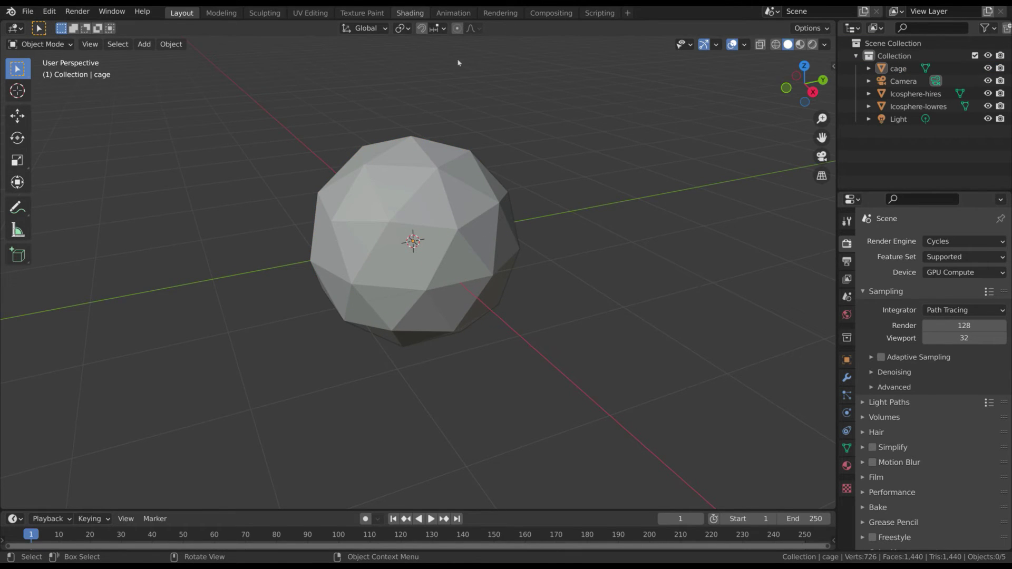
click(410, 13)
click(917, 106)
scroll(909, 83, down, 2)
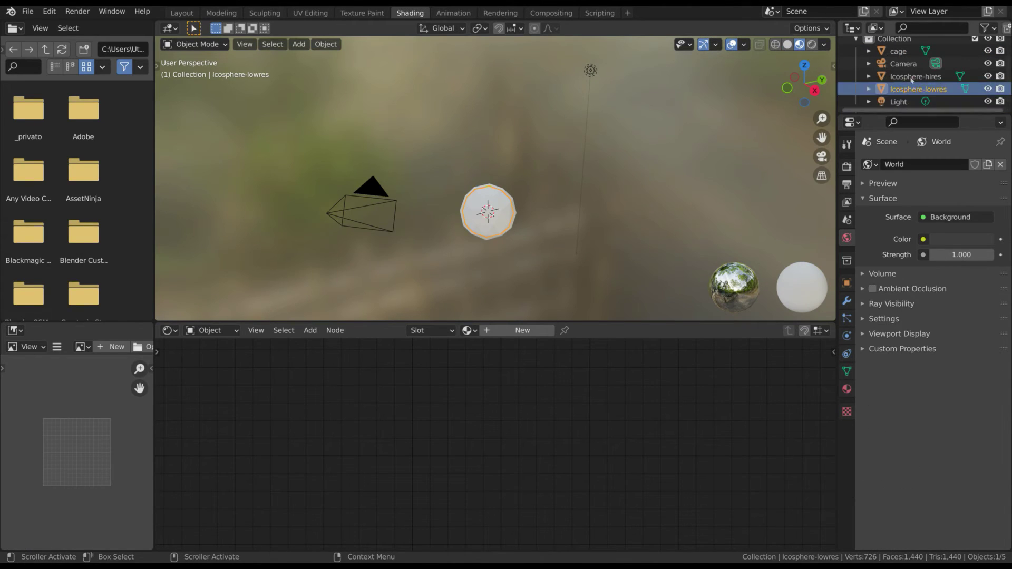
click(522, 330)
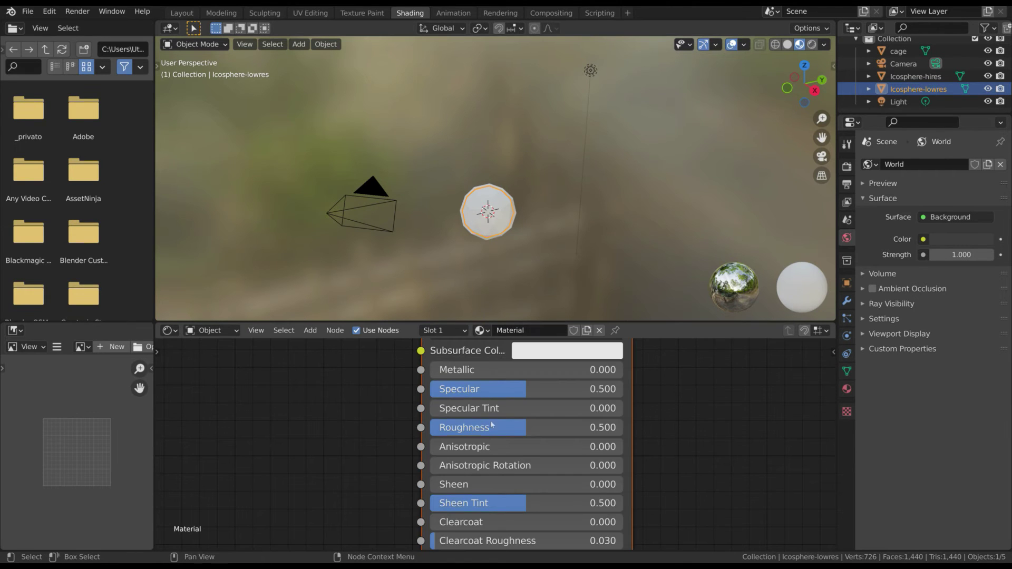
scroll(485, 429, down, 5)
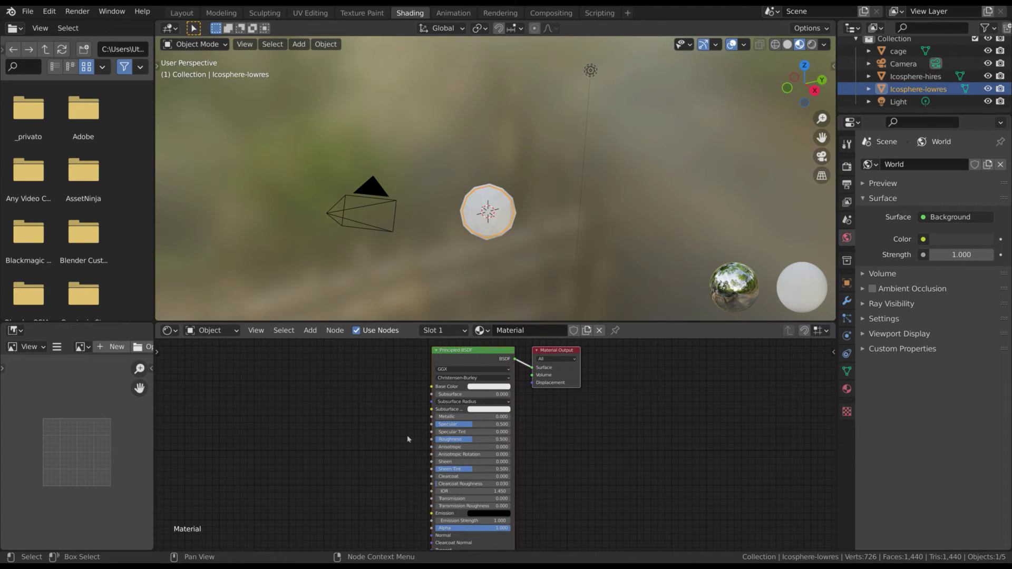
Add an Image Texture node to the material and load the normal-map image into it
key(shift+a)
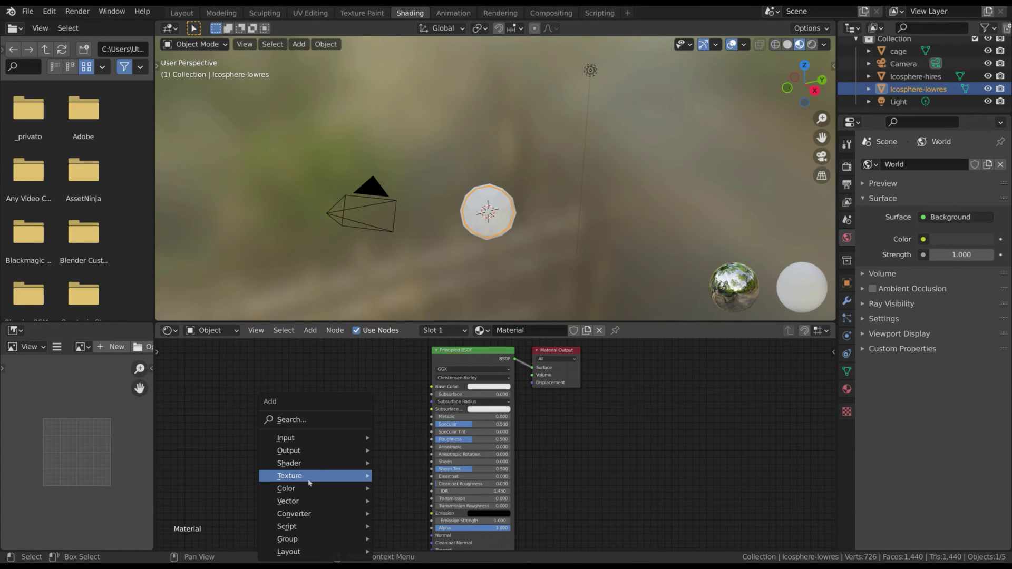
mouse_move(309, 480)
click(414, 366)
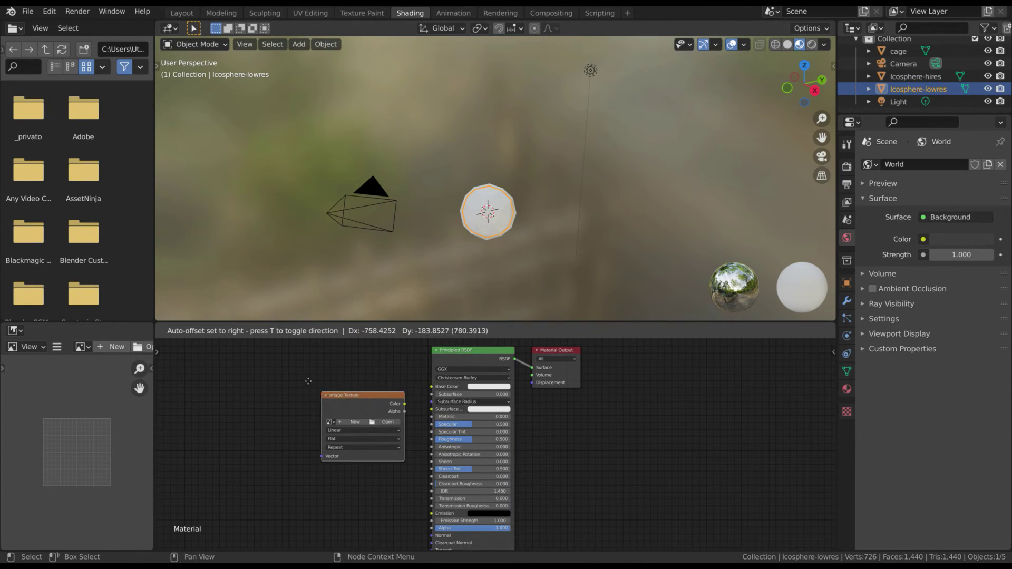
click(313, 421)
scroll(314, 422, up, 1)
click(310, 406)
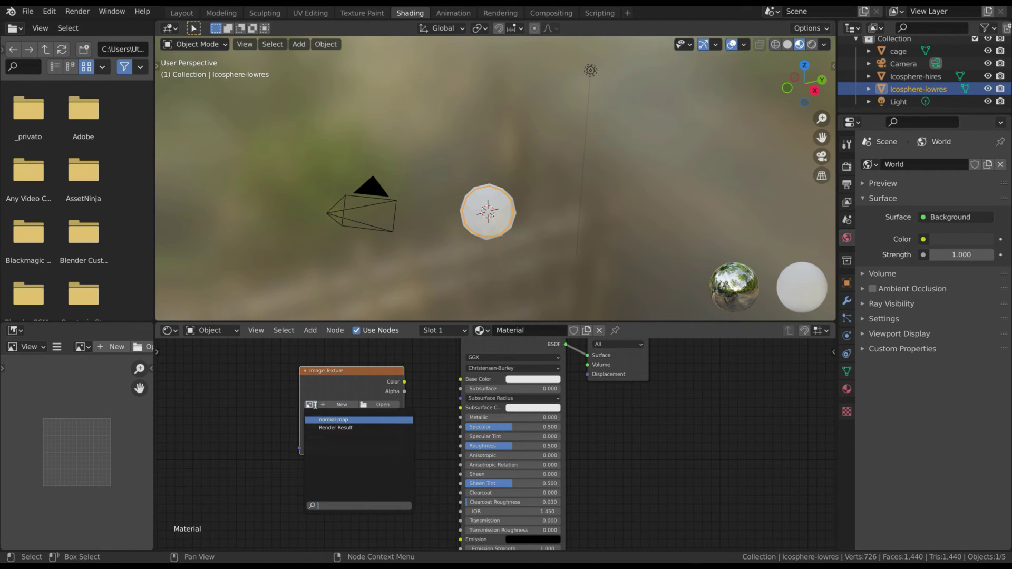
click(338, 421)
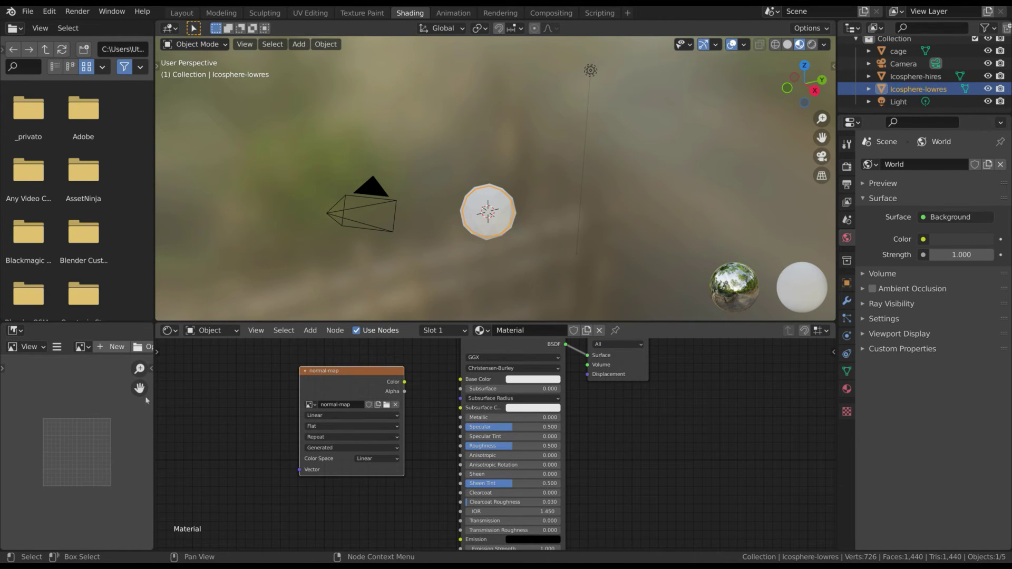
Display the normal-map image in the Image Editor
click(84, 347)
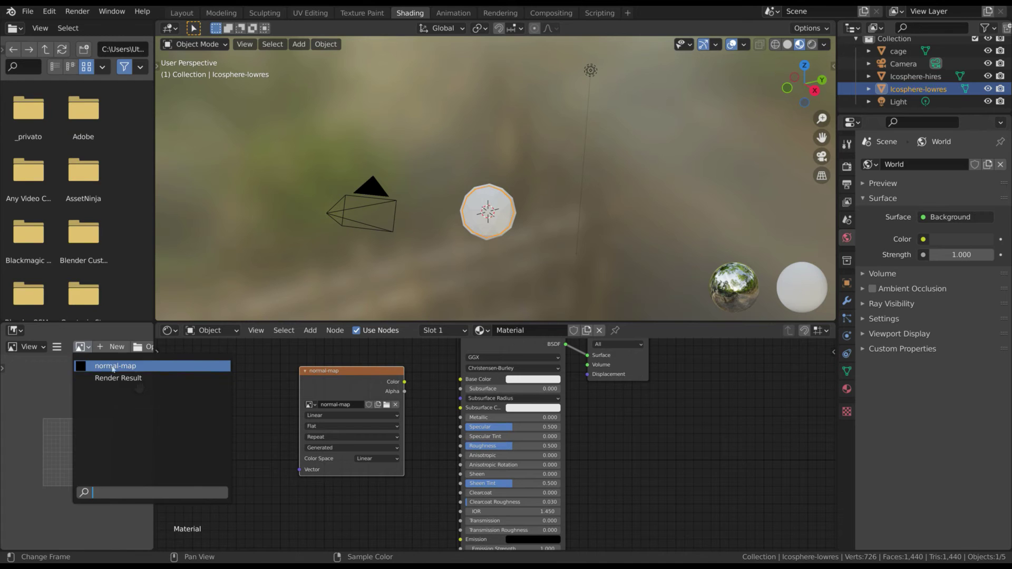
click(112, 365)
scroll(83, 432, up, 4)
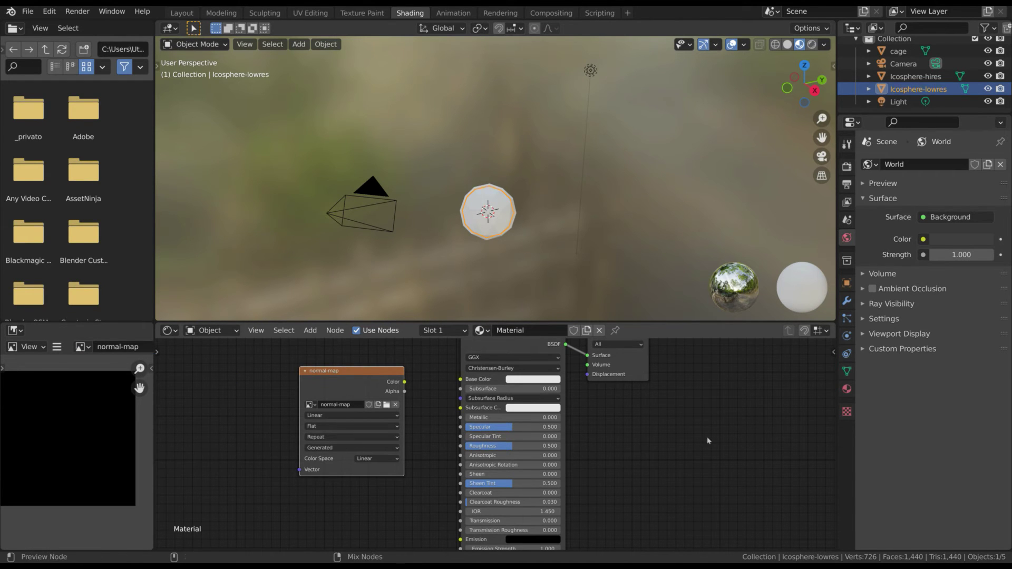
With Icosphere-hires added to the selection, set the Bake Type to Normal
click(846, 167)
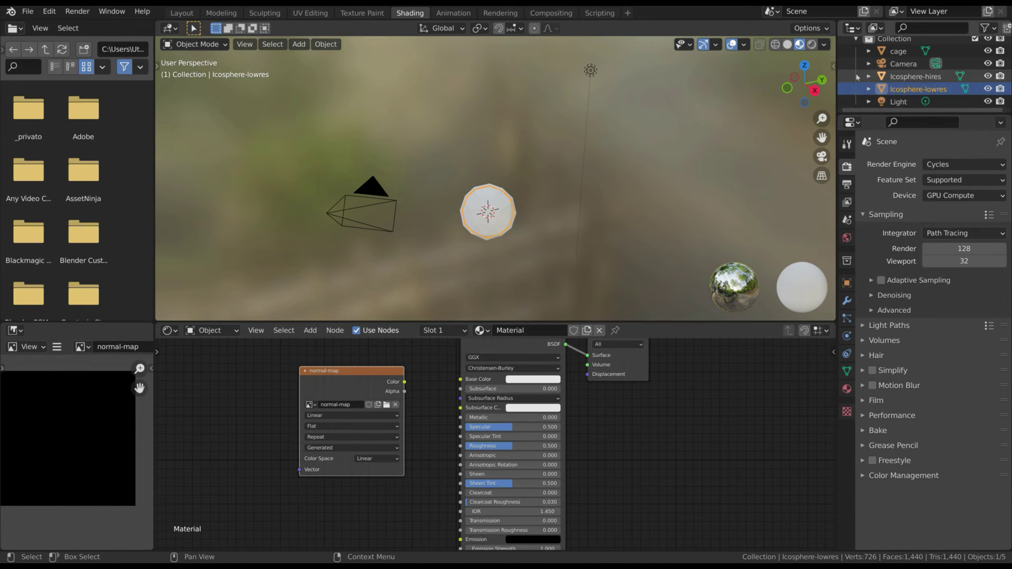
shift+click(937, 79)
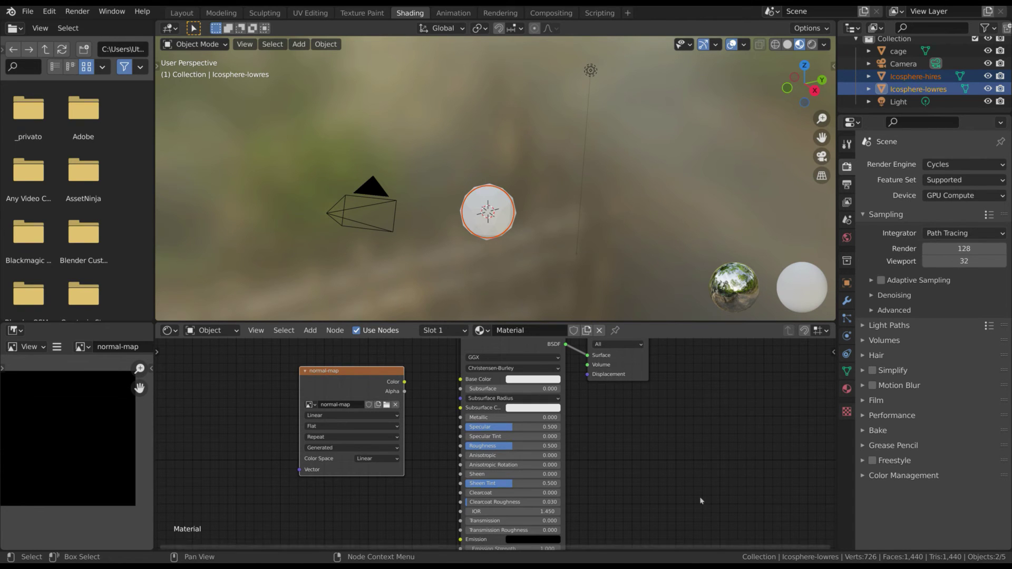
click(878, 431)
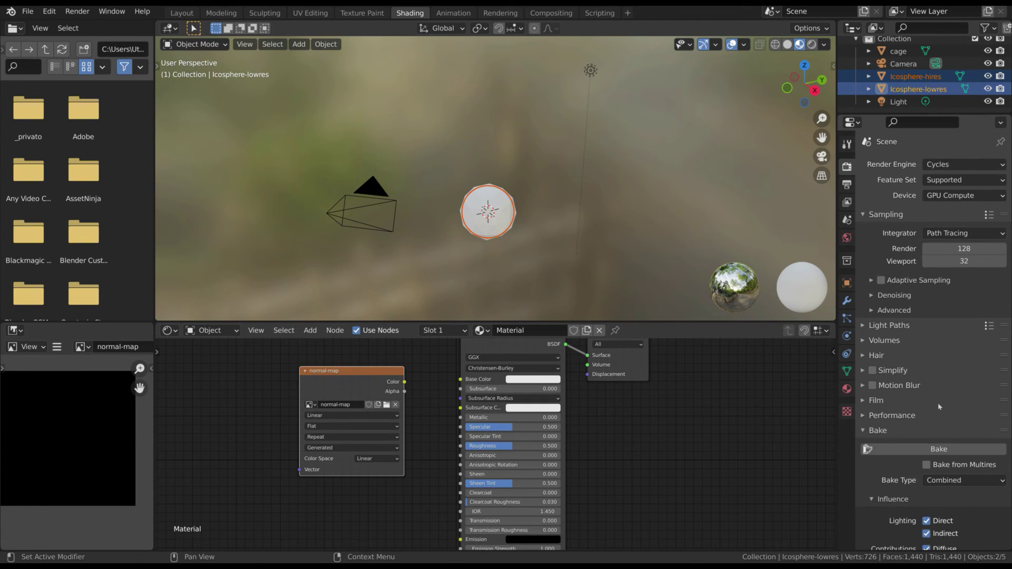
scroll(871, 378, down, 5)
click(955, 376)
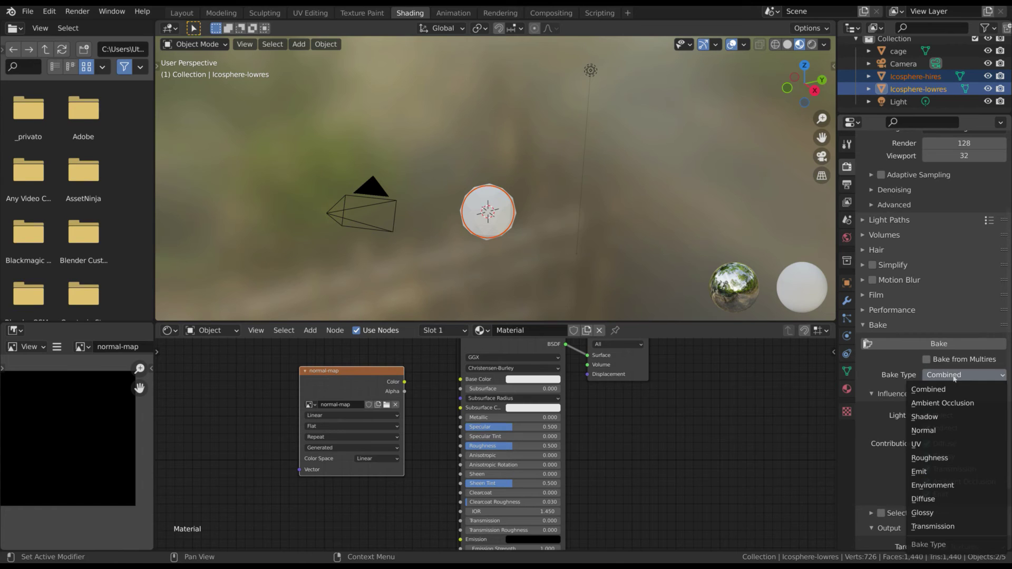
click(924, 430)
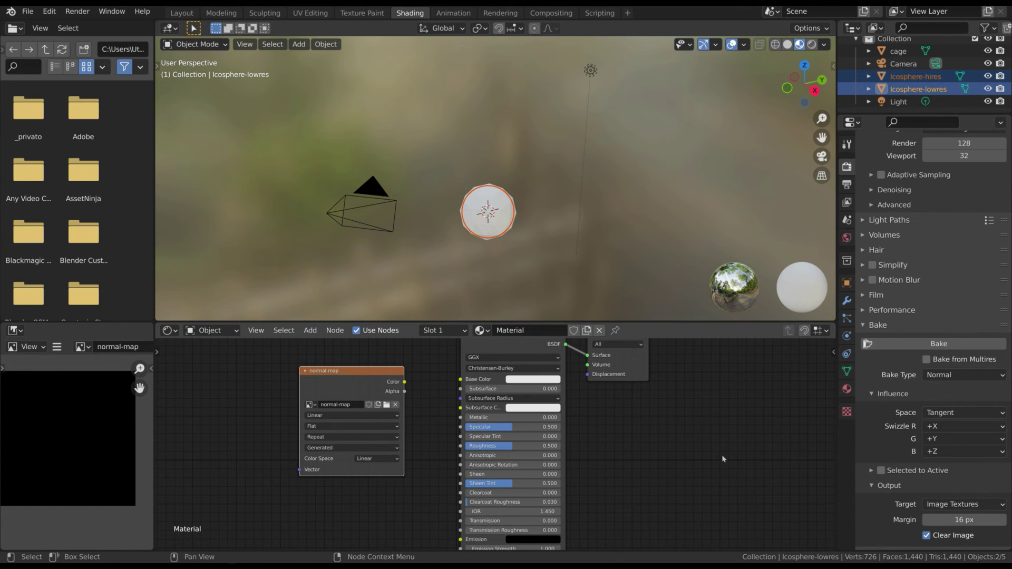
Enable Selected to Active and Cage, using cage as the Cage Object
click(882, 471)
click(910, 467)
scroll(888, 422, down, 5)
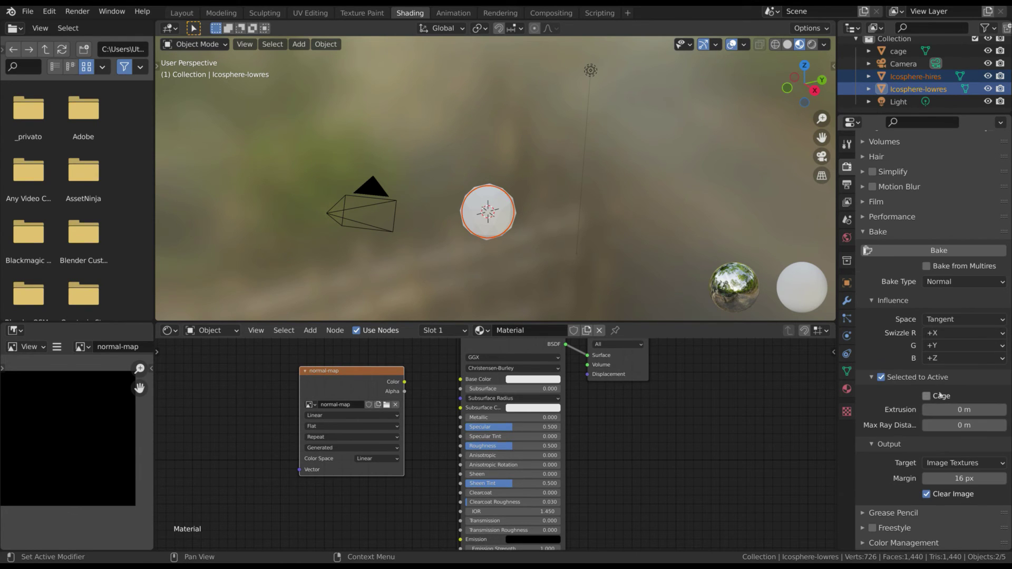
click(928, 397)
click(953, 411)
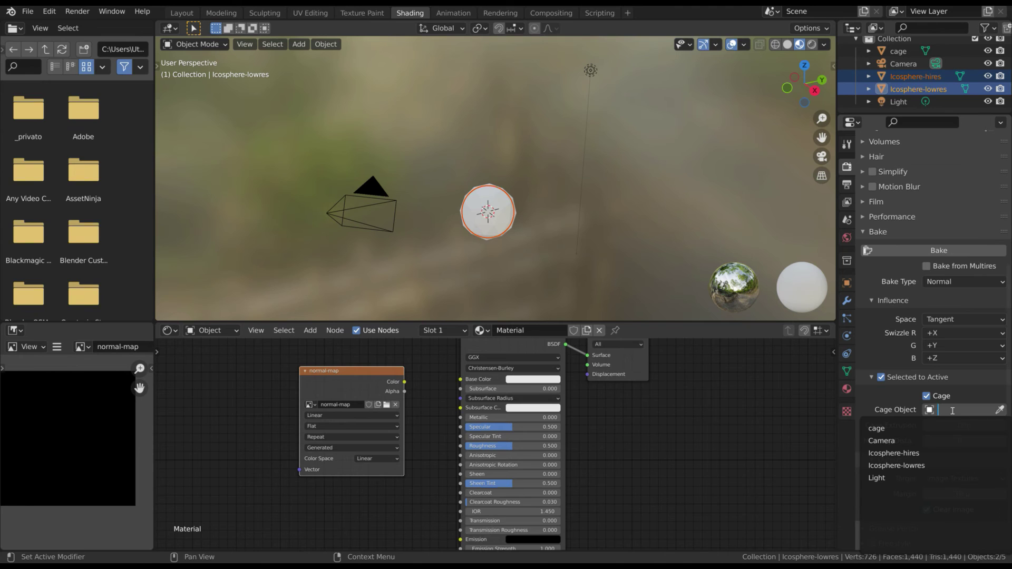
click(891, 428)
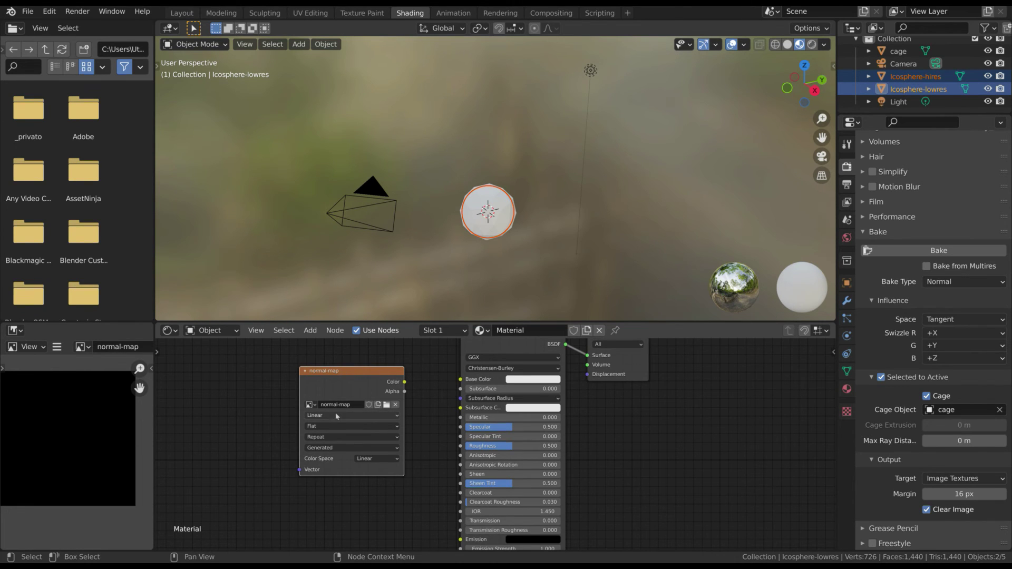
scroll(938, 351, down, 1)
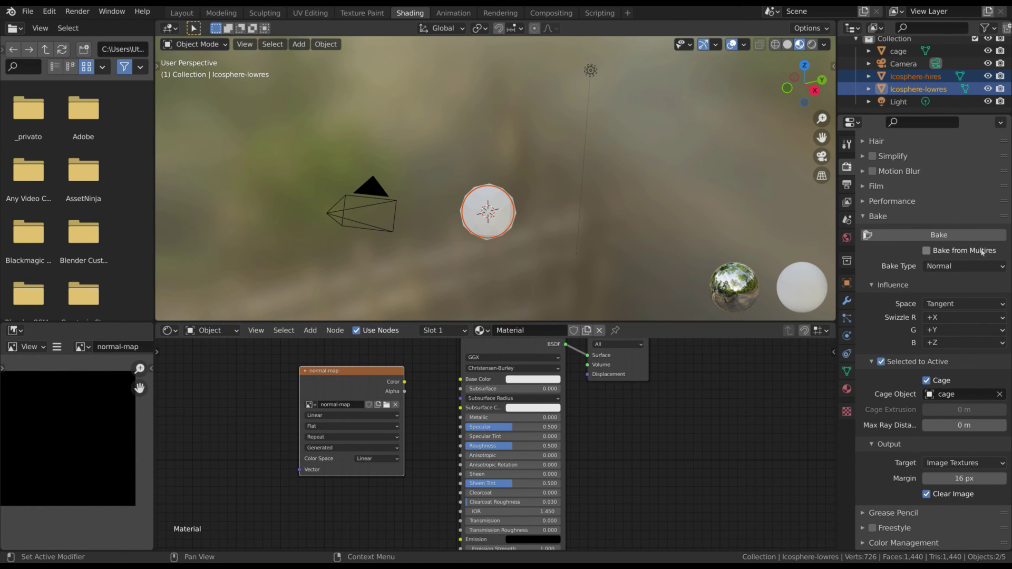
Bake the normals into normal-map and add a Normal Map node beside the image node
click(963, 237)
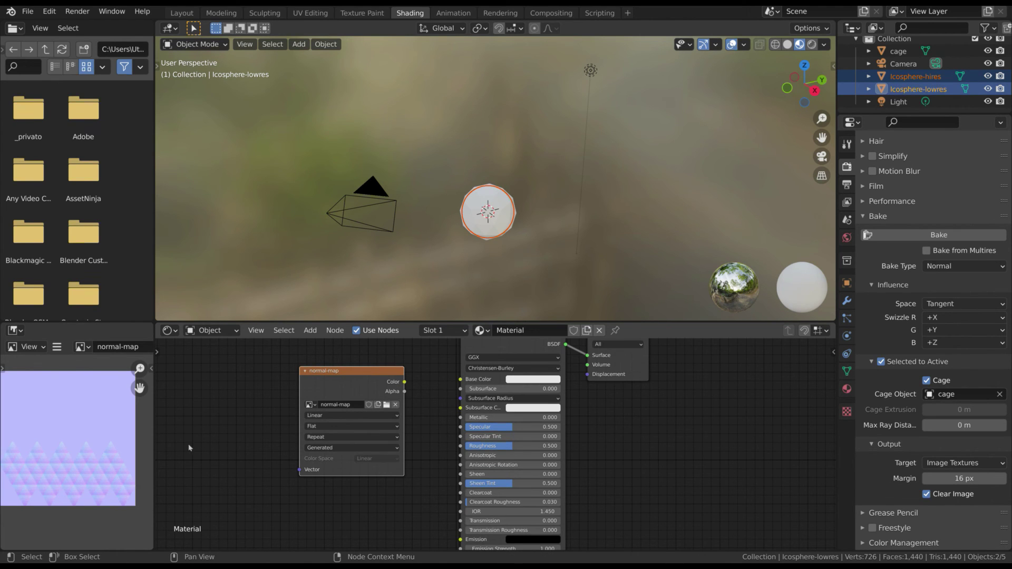
drag(326, 380, 232, 381)
key(shift+a)
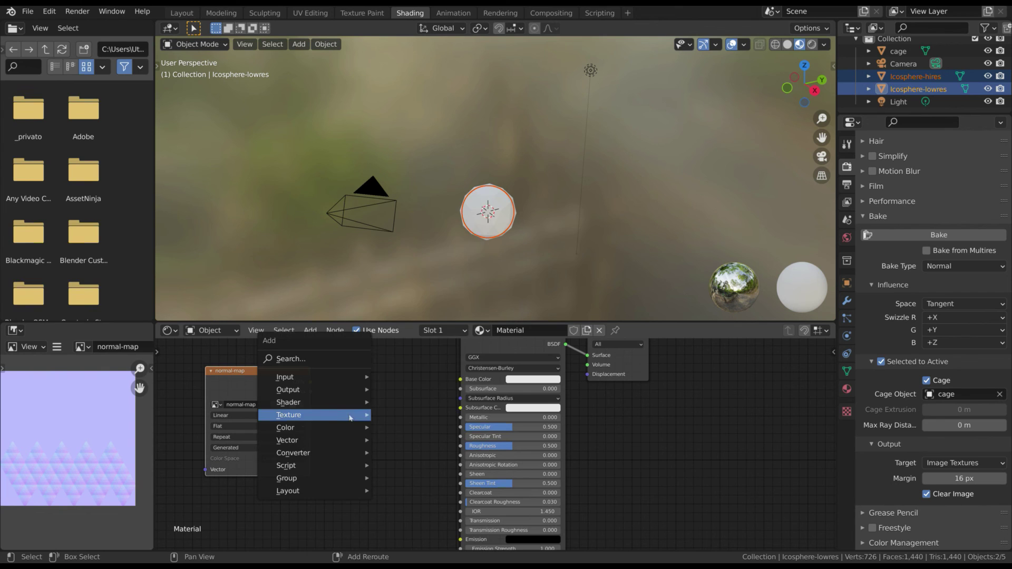
mouse_move(327, 441)
click(406, 385)
click(390, 409)
Link the image Color into the Normal Map node and its output to the Principled BSDF Normal
drag(310, 381, 357, 457)
drag(388, 401, 363, 401)
middle_drag(429, 439, 438, 406)
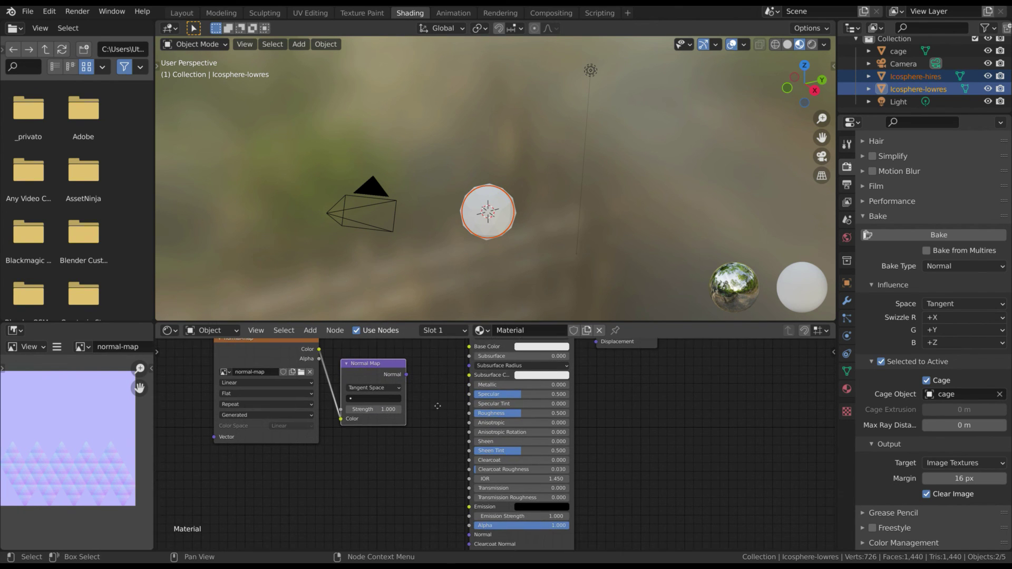
drag(408, 375, 469, 535)
middle_drag(569, 412, 584, 430)
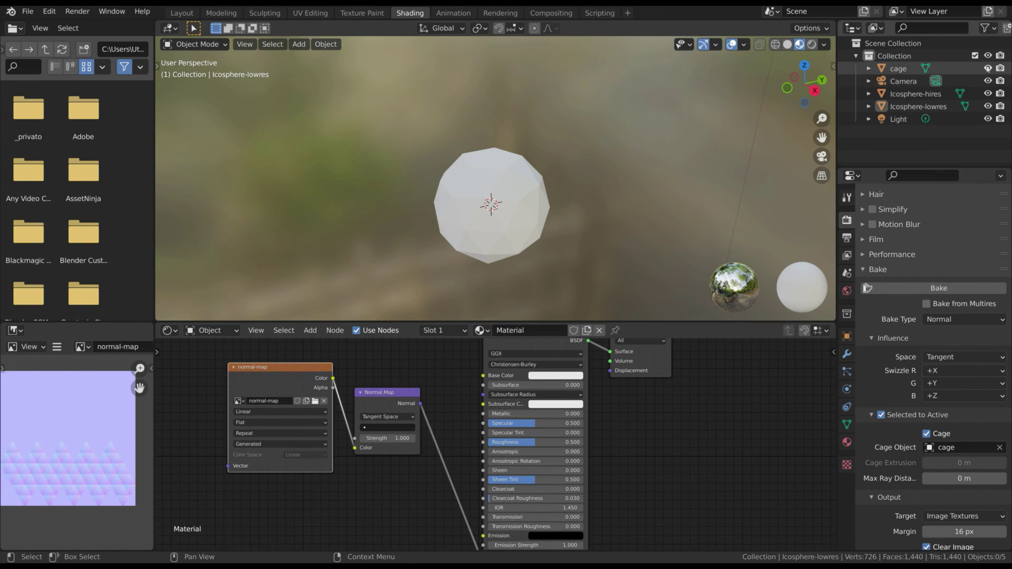
Hide cage and Icosphere-hires, switch to Rendered shading, and turn off overlays and gizmo
click(988, 69)
click(988, 94)
click(812, 44)
scroll(508, 241, up, 2)
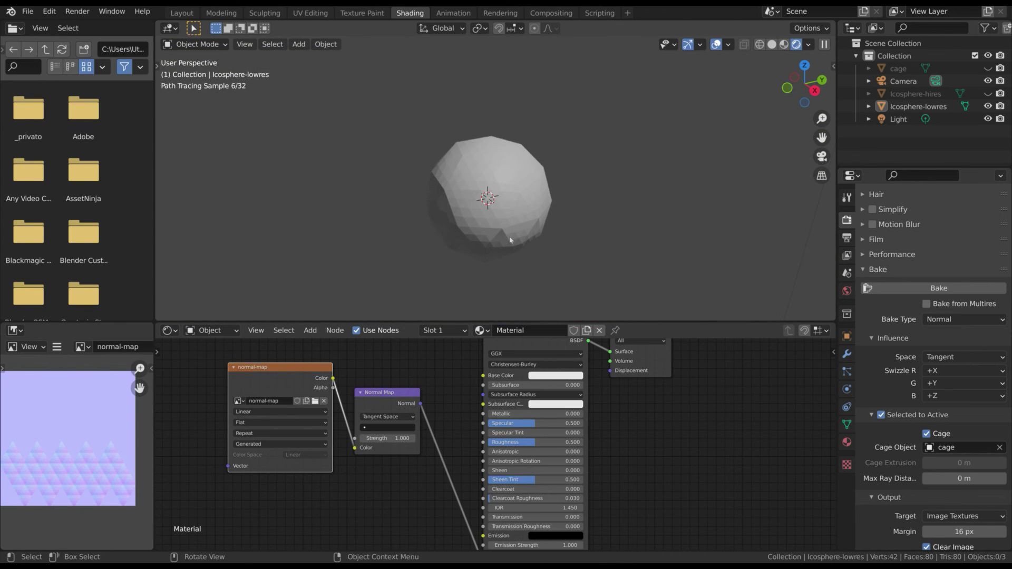
click(716, 44)
click(688, 44)
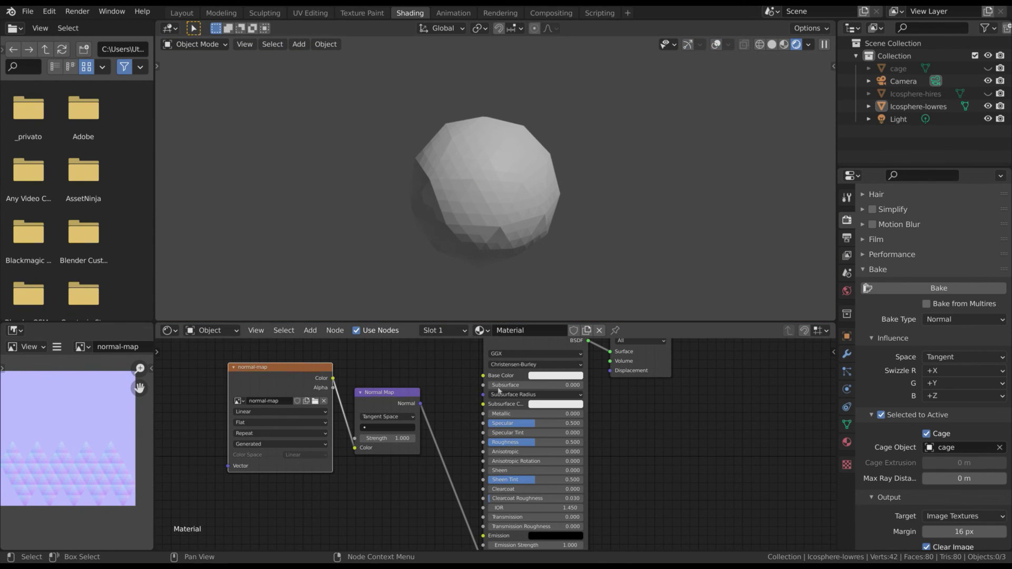
Mute and unmute the Normal Map node to compare the baked detail
click(382, 394)
key(m)
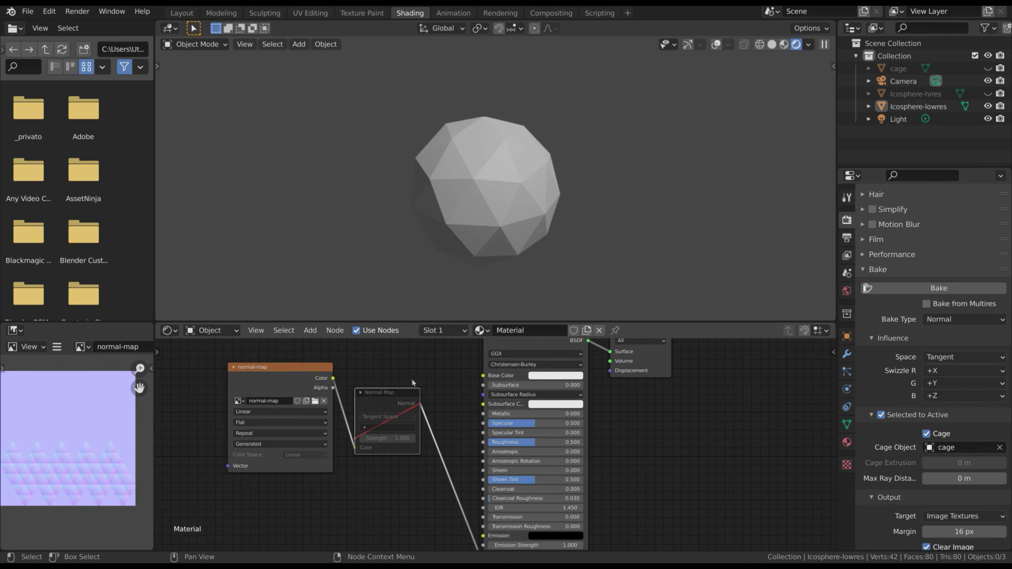
key(m)
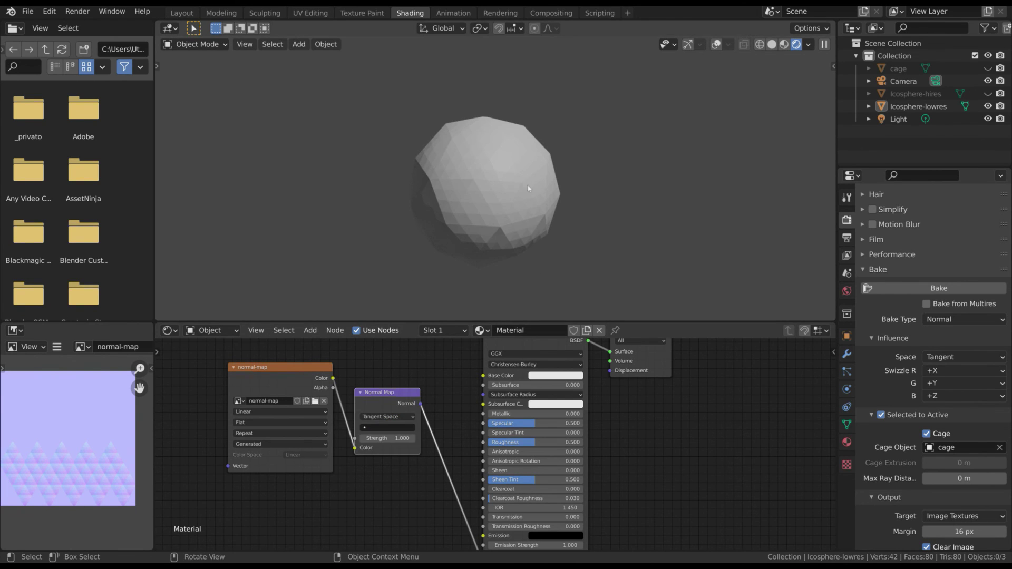